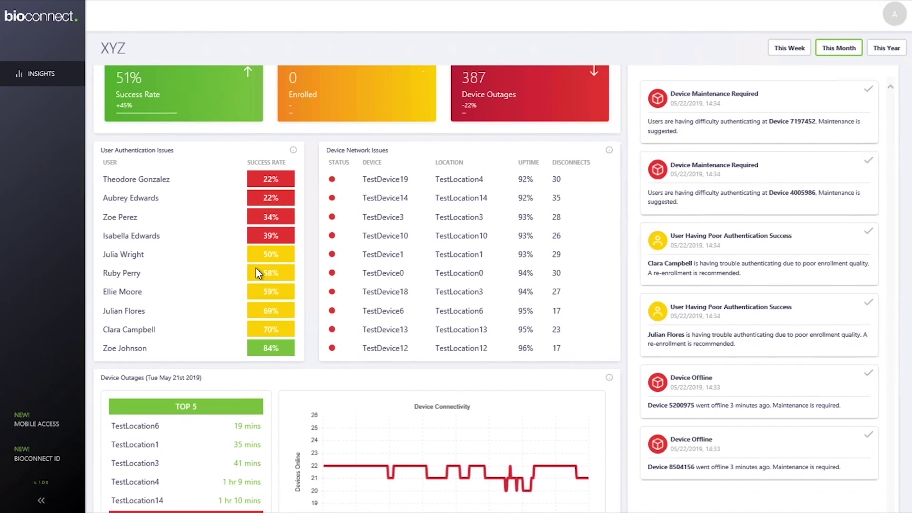
# Step: Scroll the Insights dashboard to the Device Outages panel and show its explanation
pyautogui.scroll(-4, 256, 267)
pyautogui.scroll(-1, 257, 273)
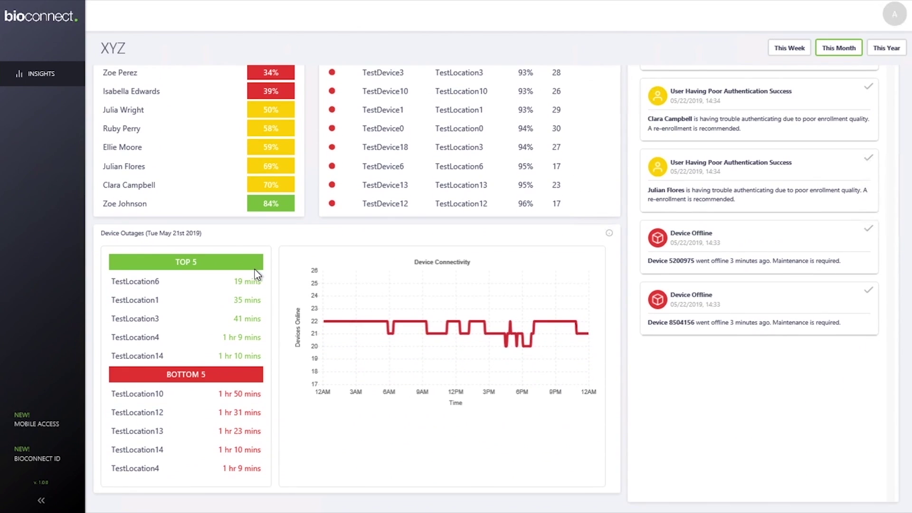
pyautogui.click(609, 234)
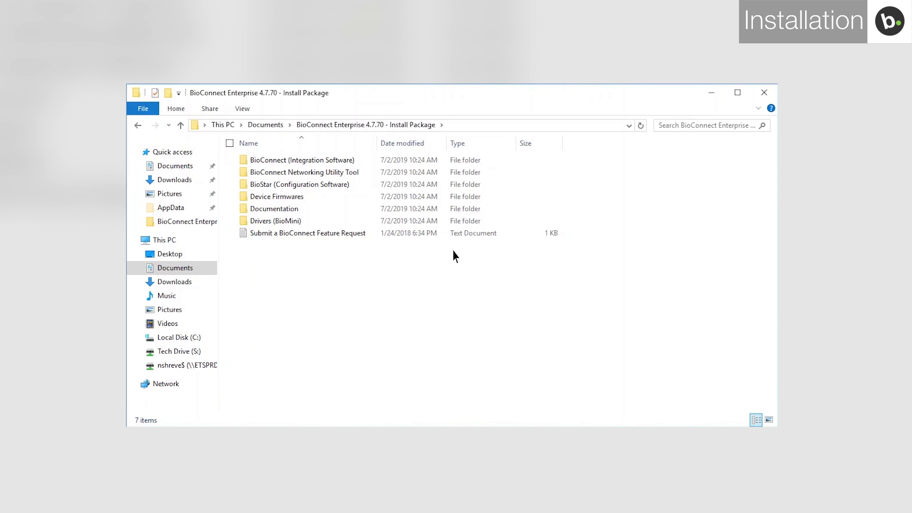
# Step: Open the BioConnect (Integration Software) folder and launch the BioConnect installer application
pyautogui.doubleClick(366, 165)
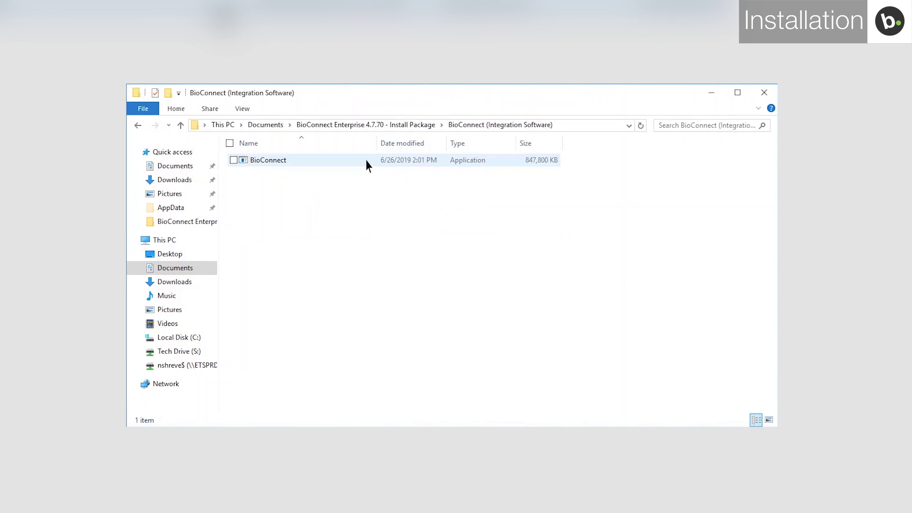
pyautogui.click(367, 165)
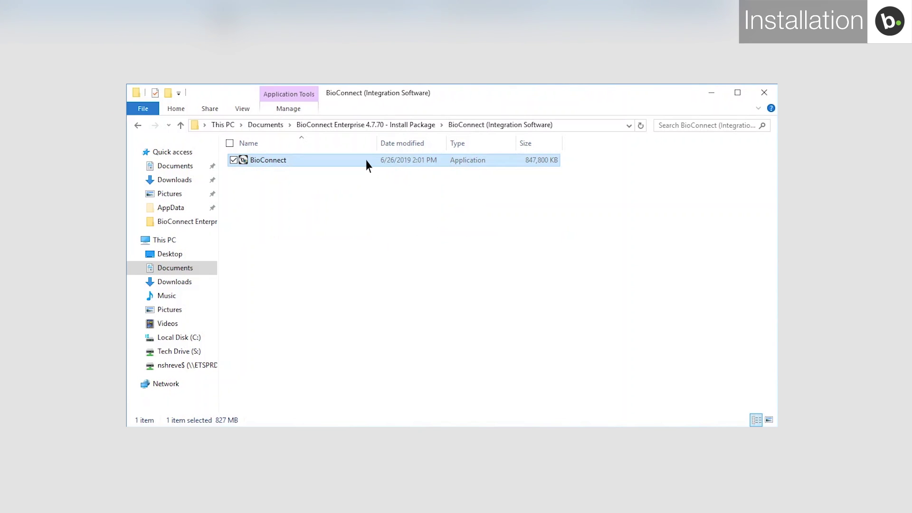
pyautogui.doubleClick(366, 164)
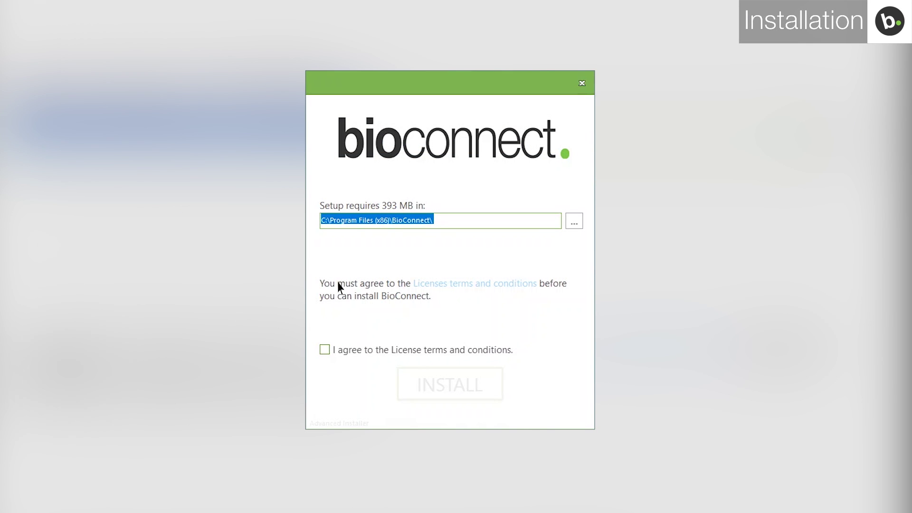
# Step: Accept the license and run a Server Install with Networking Tool and BioMini Driver included
pyautogui.click(325, 349)
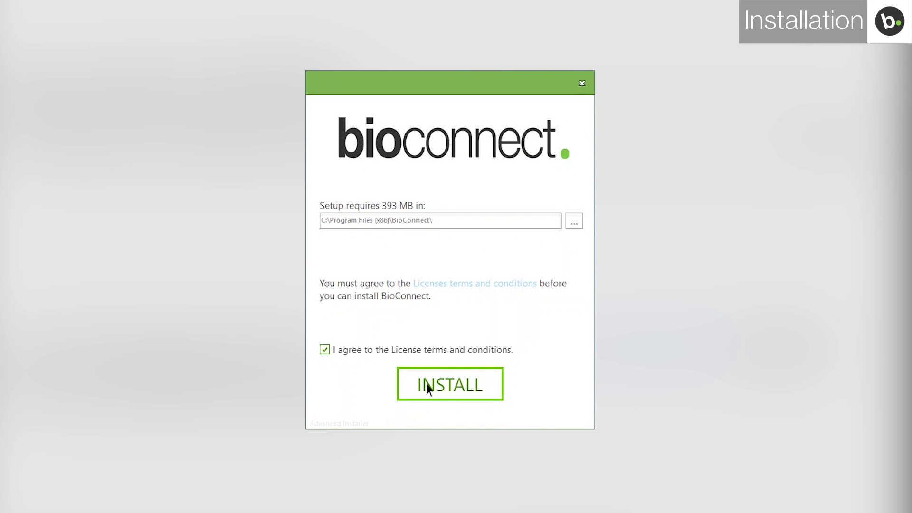
pyautogui.click(427, 388)
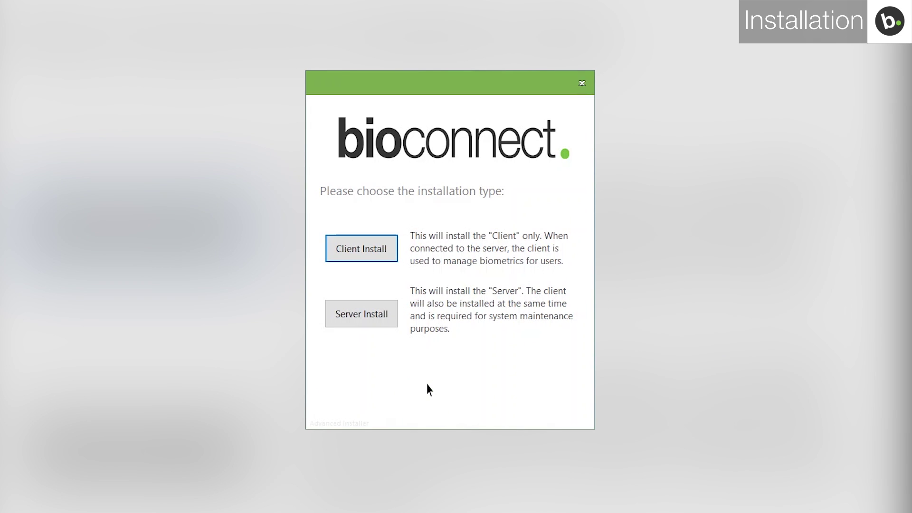
pyautogui.click(376, 318)
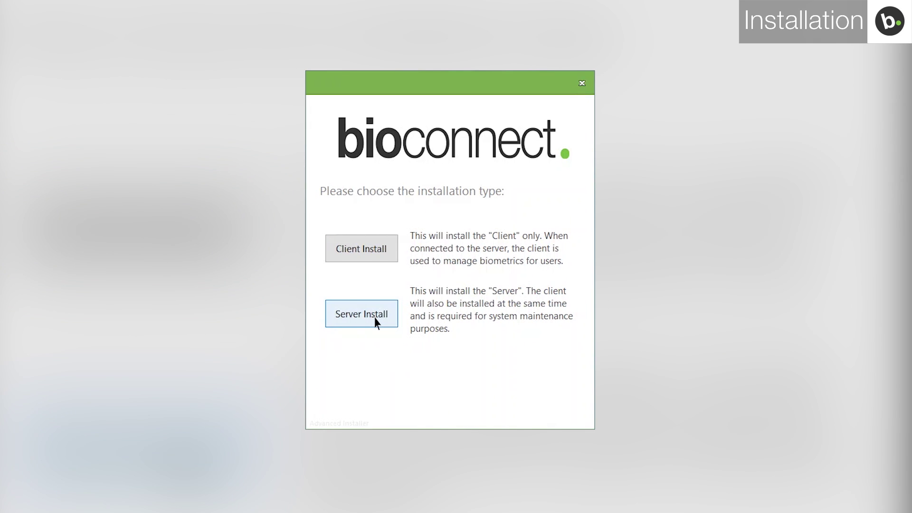
pyautogui.click(376, 322)
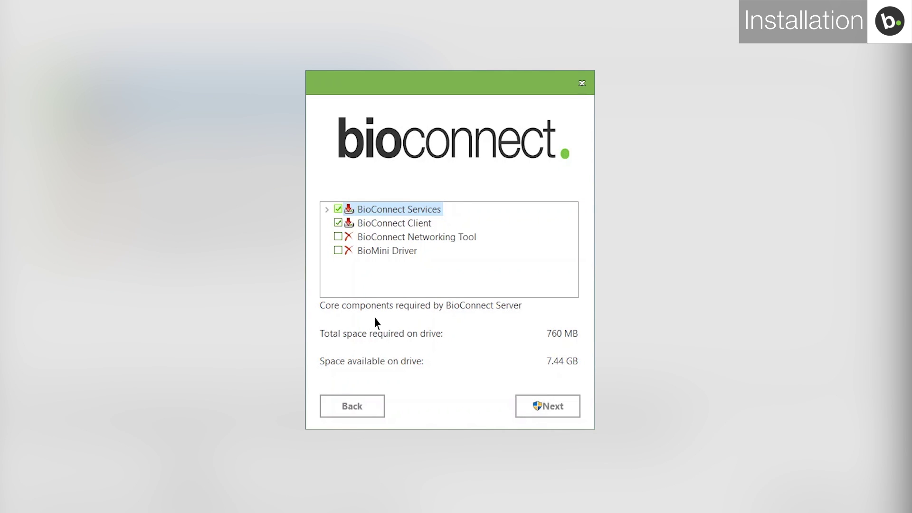
pyautogui.click(338, 250)
pyautogui.click(339, 236)
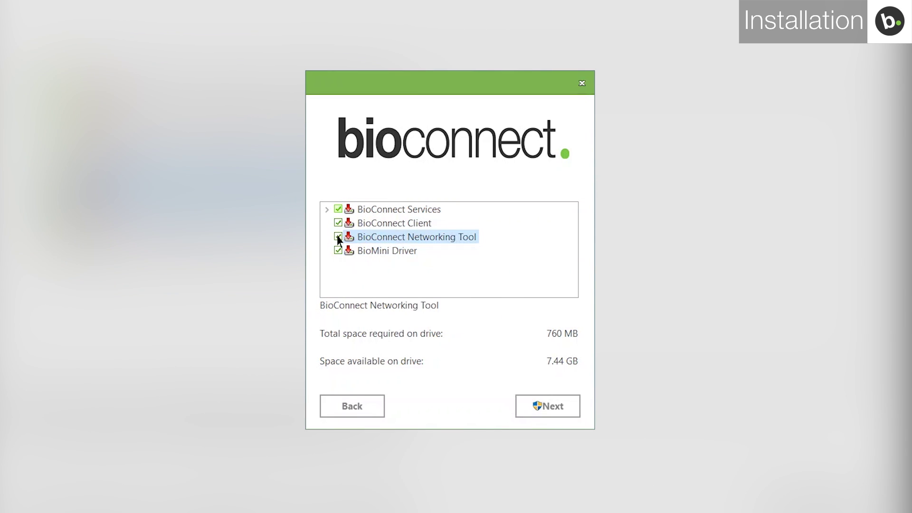
pyautogui.click(548, 406)
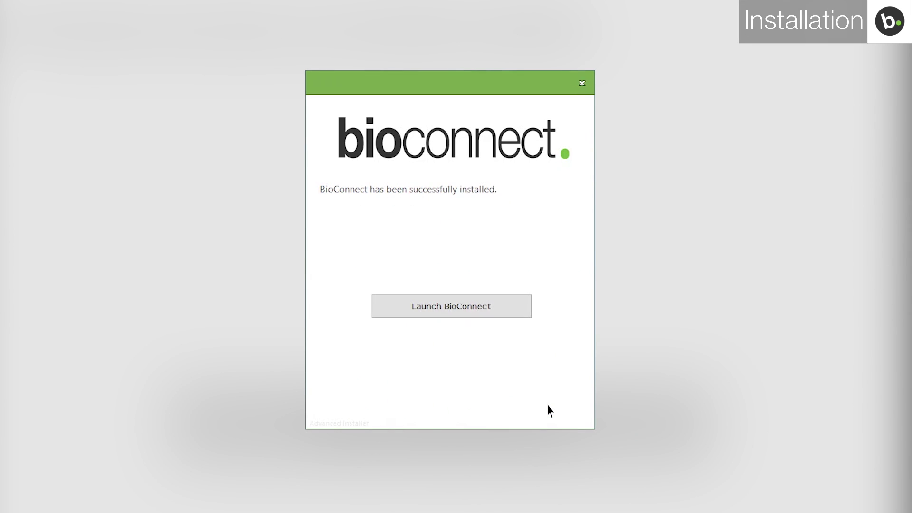
# Step: Launch BioConnect, skip past version updates, and create a Trial license for one device
pyautogui.click(489, 309)
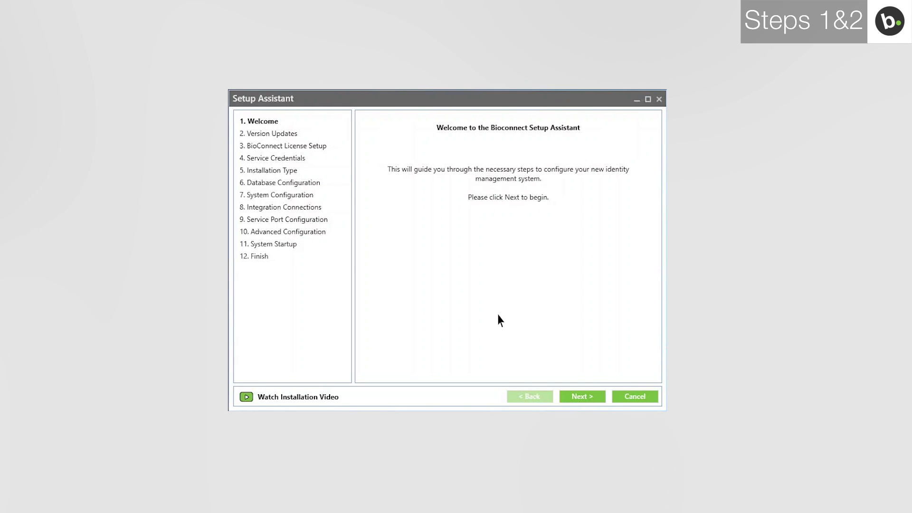
pyautogui.click(583, 398)
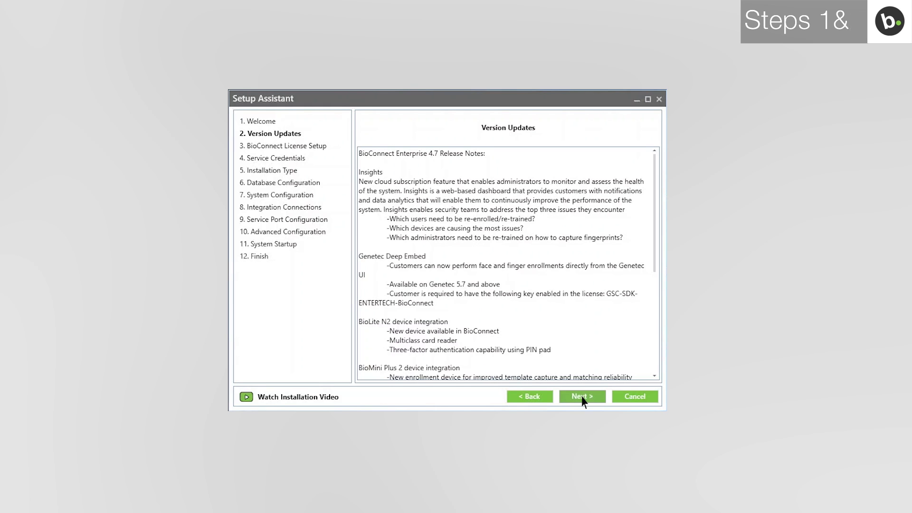
pyautogui.click(583, 398)
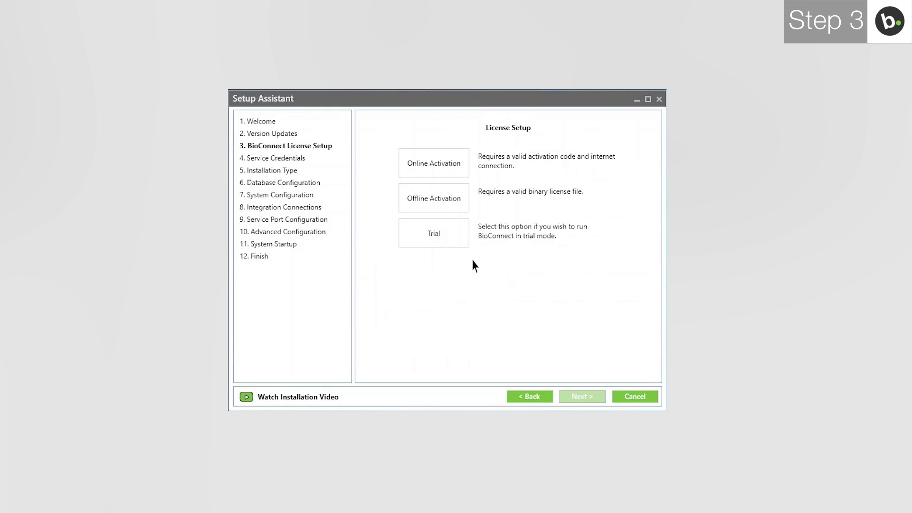
pyautogui.click(451, 236)
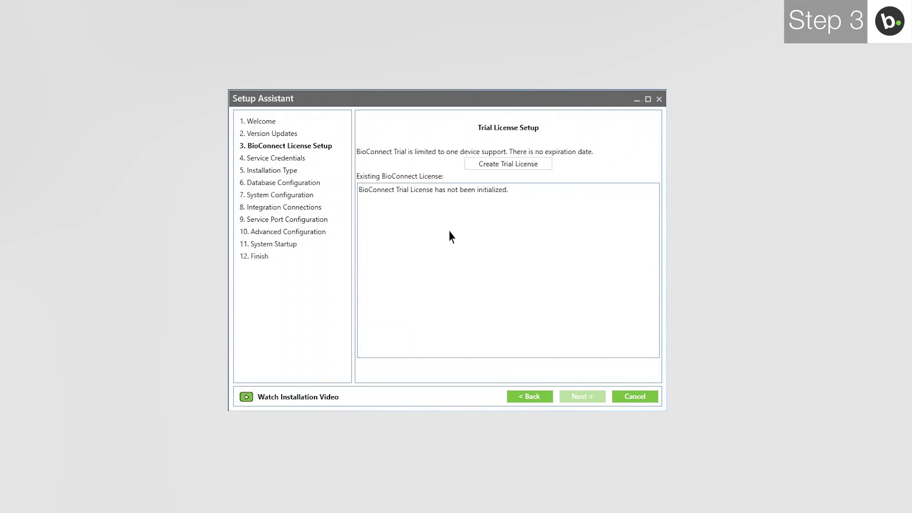
pyautogui.click(477, 166)
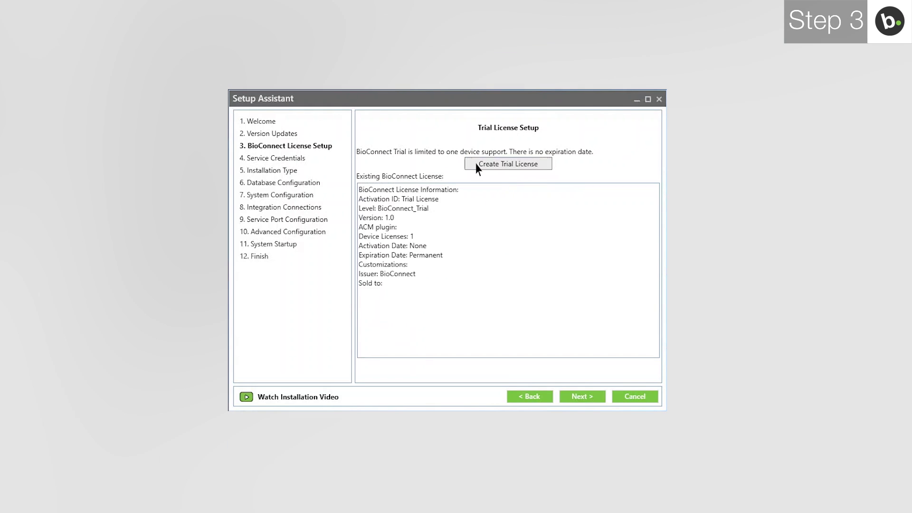
pyautogui.click(582, 397)
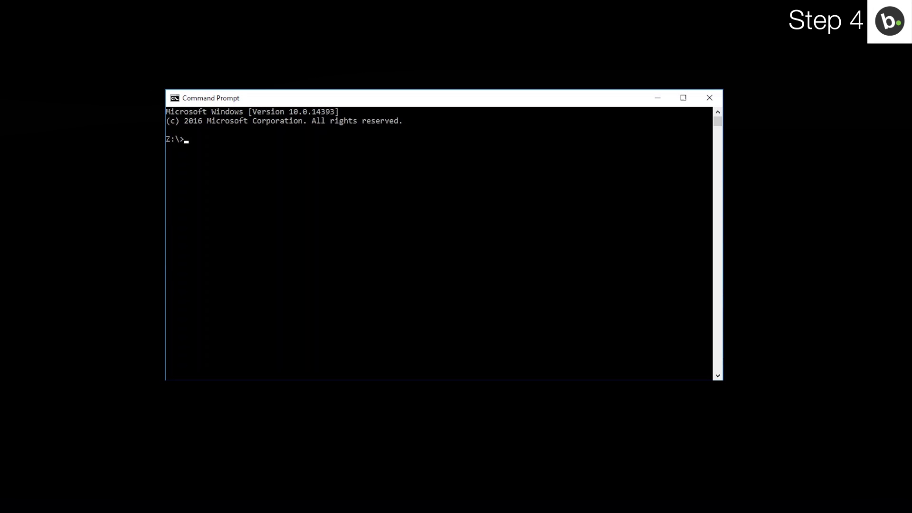
# Step: Log in with the Windows domain account for the services and confirm the success message
pyautogui.write('whoami')
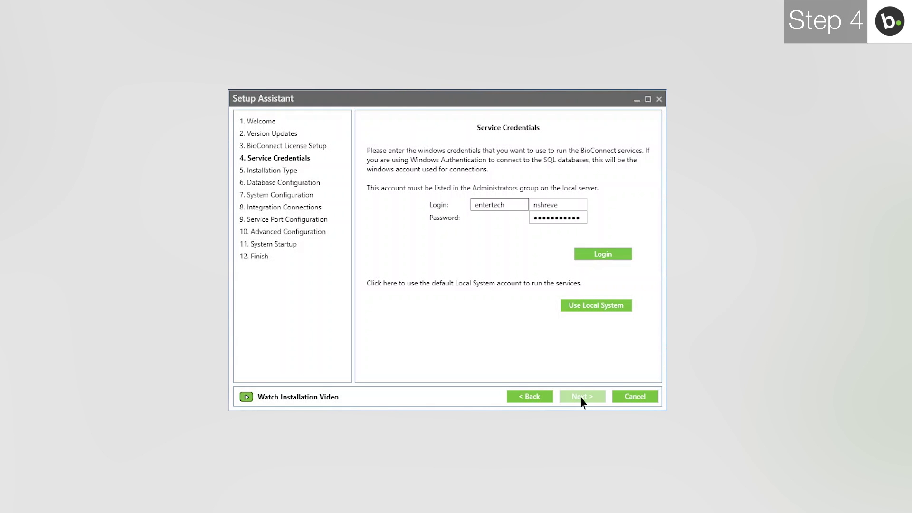
pyautogui.click(596, 255)
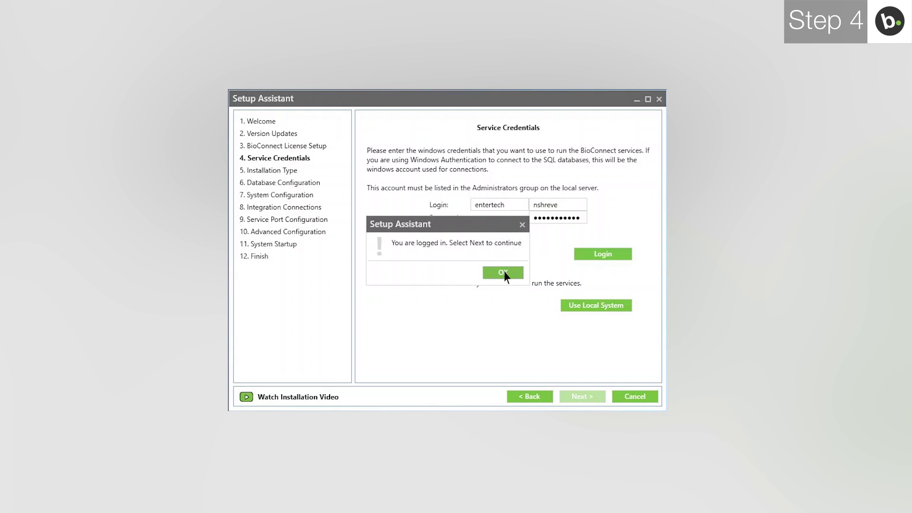
pyautogui.click(503, 272)
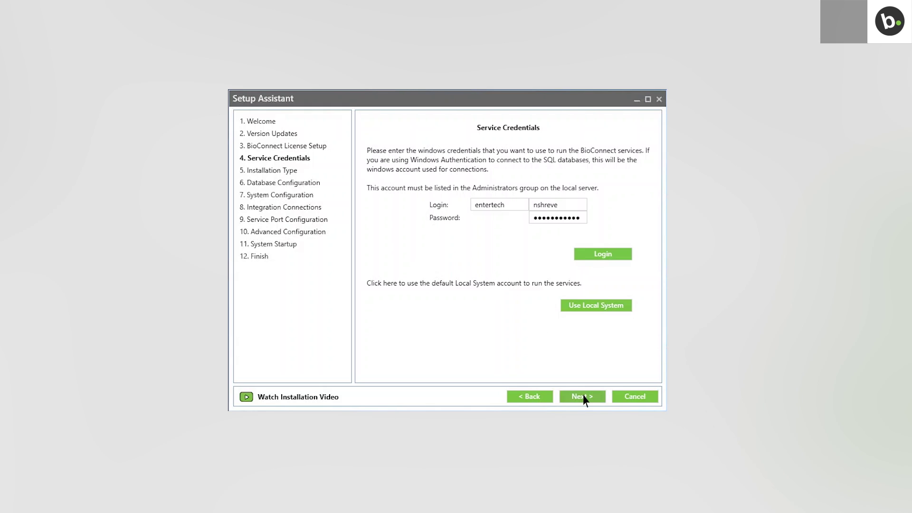
pyautogui.click(584, 397)
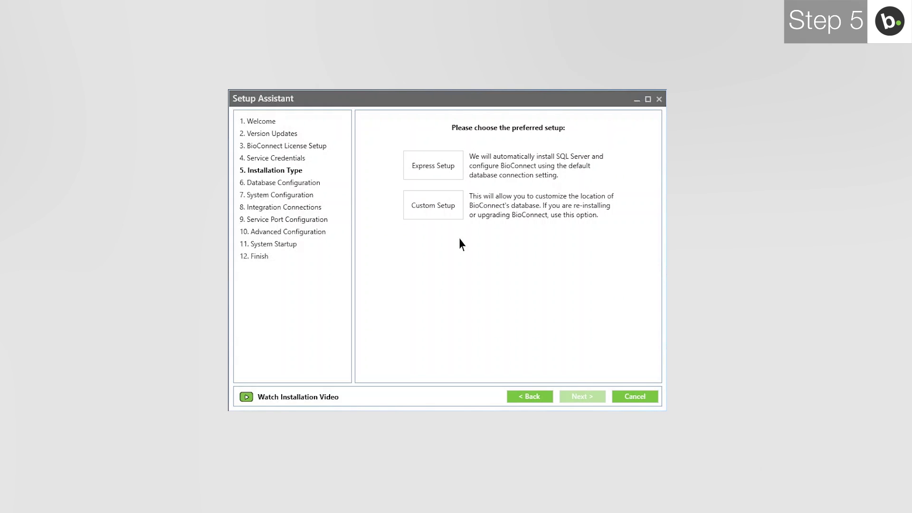
# Step: Choose Custom Setup on the Installation Type page
pyautogui.click(434, 207)
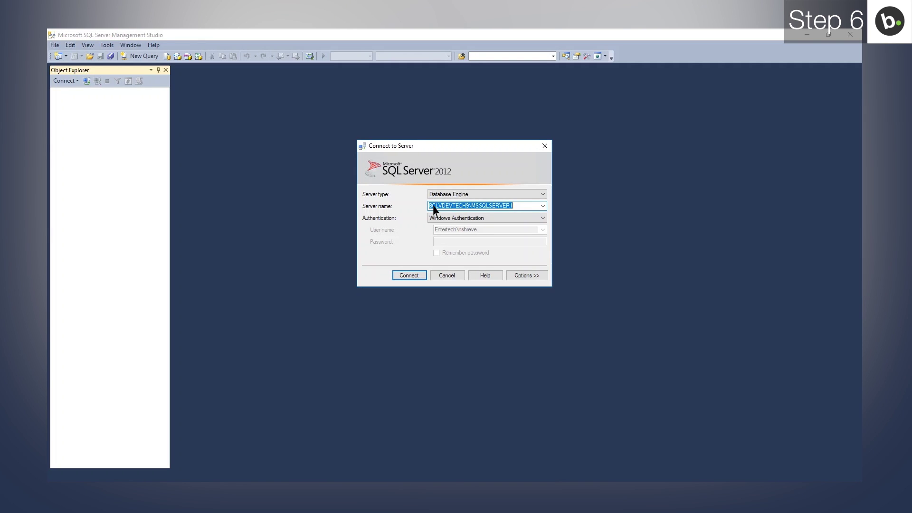
# Step: Connect to BCLVDEVTECH9\BIOCONNECT in SQL Server Management Studio and open its server Properties
pyautogui.click(543, 205)
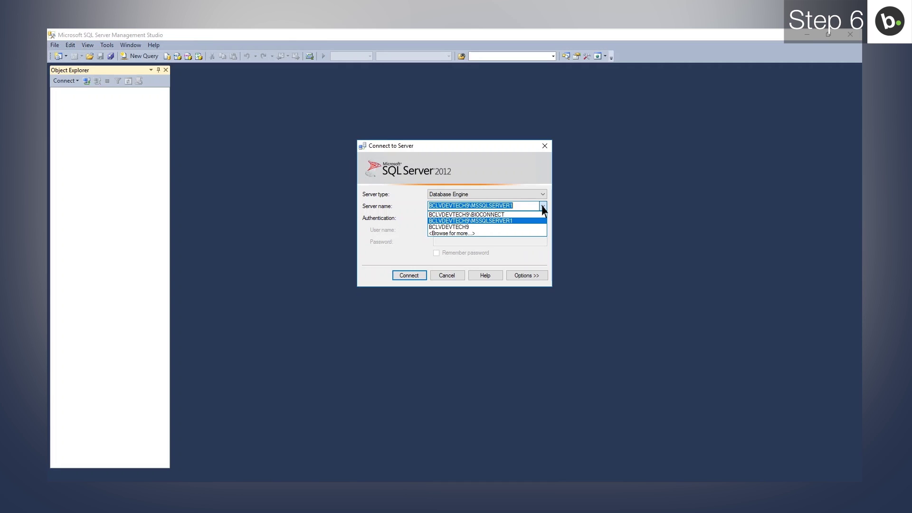
pyautogui.click(526, 216)
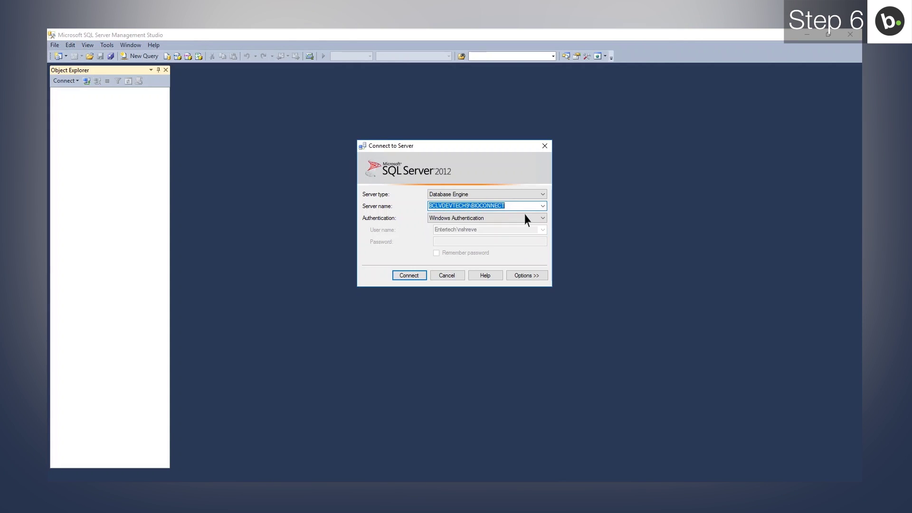
pyautogui.click(410, 276)
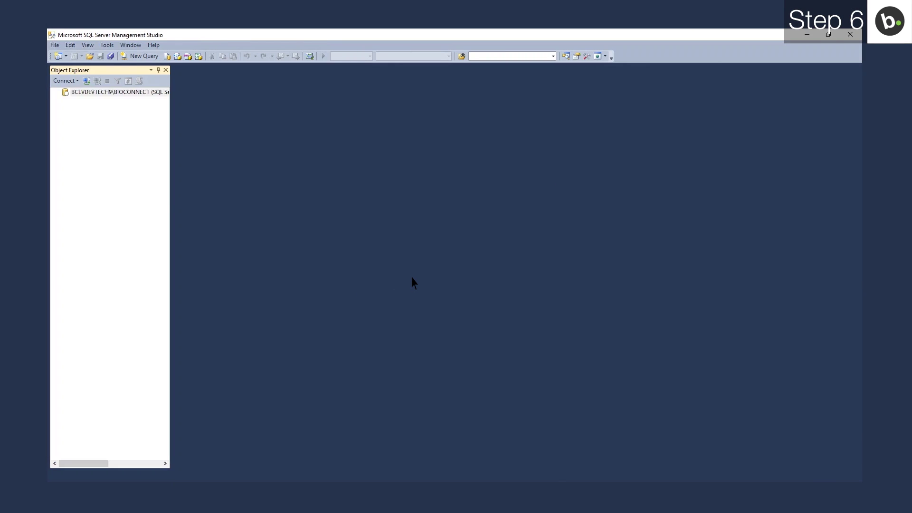
pyautogui.rightClick(164, 93)
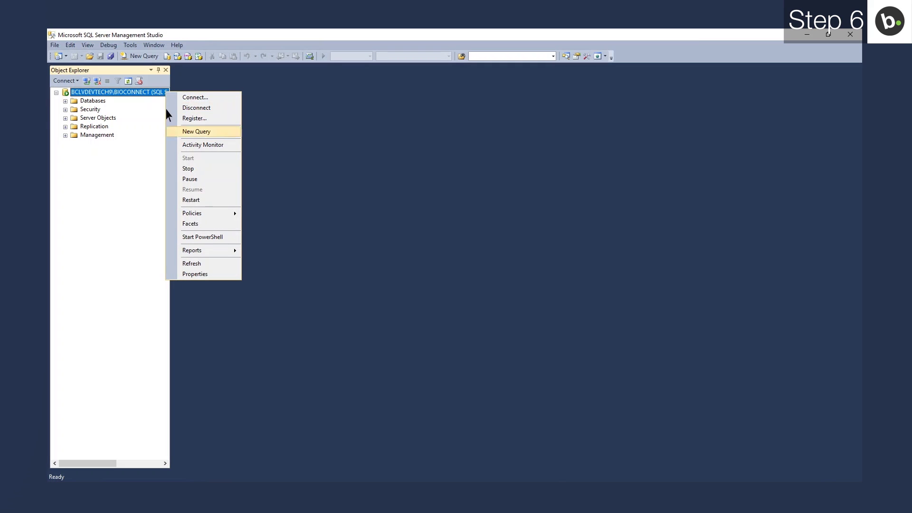
pyautogui.click(194, 274)
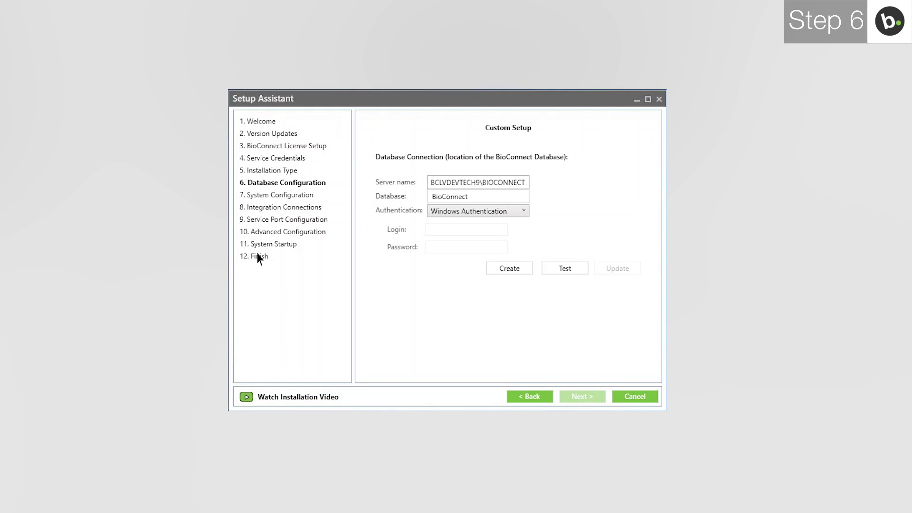
# Step: Change the database name to BioConnect5 and create the database
pyautogui.click(449, 199)
pyautogui.write('5')
pyautogui.click(500, 269)
# Step: Test the BioConnect5 connection and save the updated connection string
pyautogui.click(566, 269)
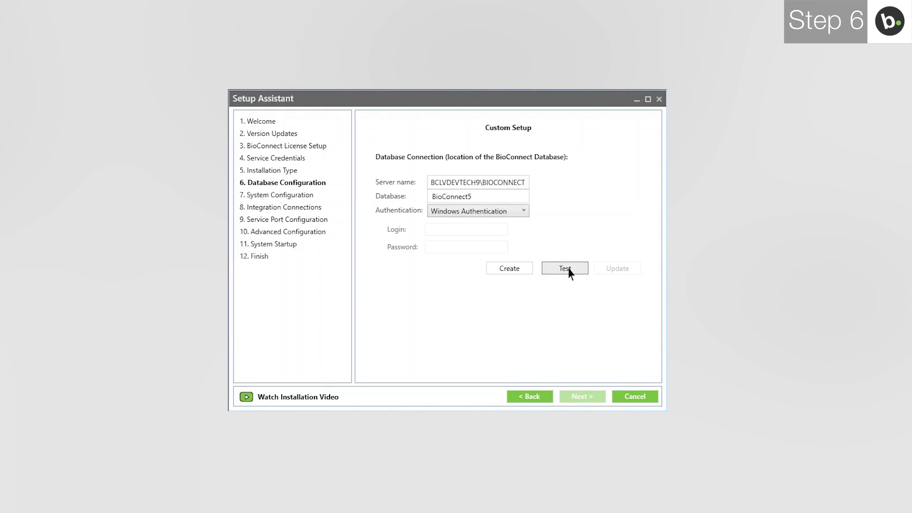
pyautogui.click(502, 272)
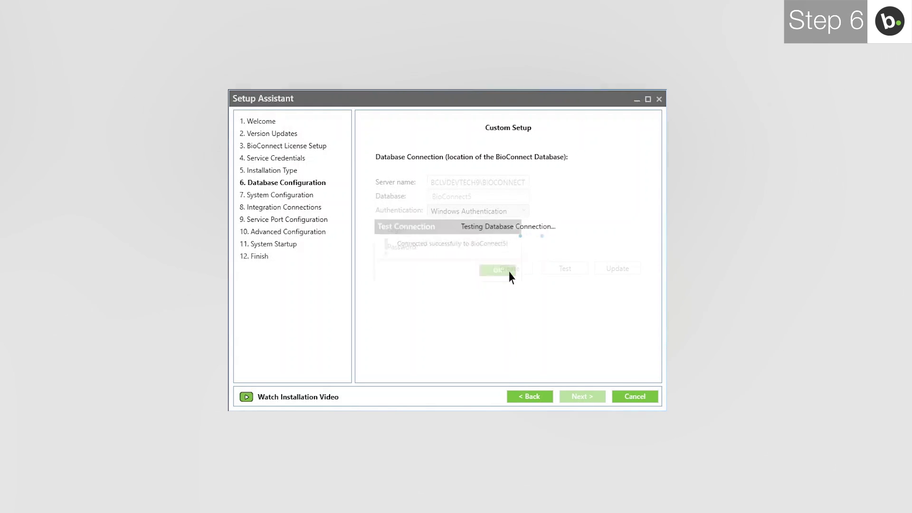
pyautogui.click(608, 270)
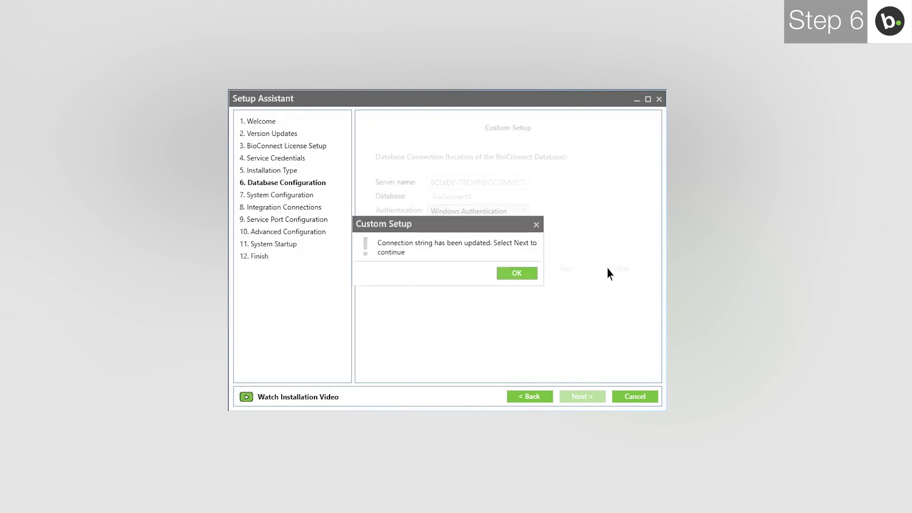
pyautogui.click(519, 274)
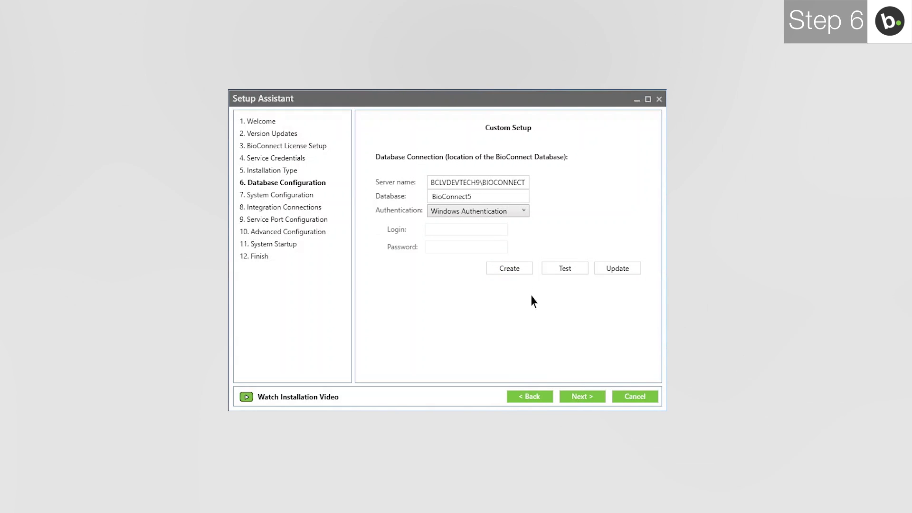
pyautogui.click(579, 401)
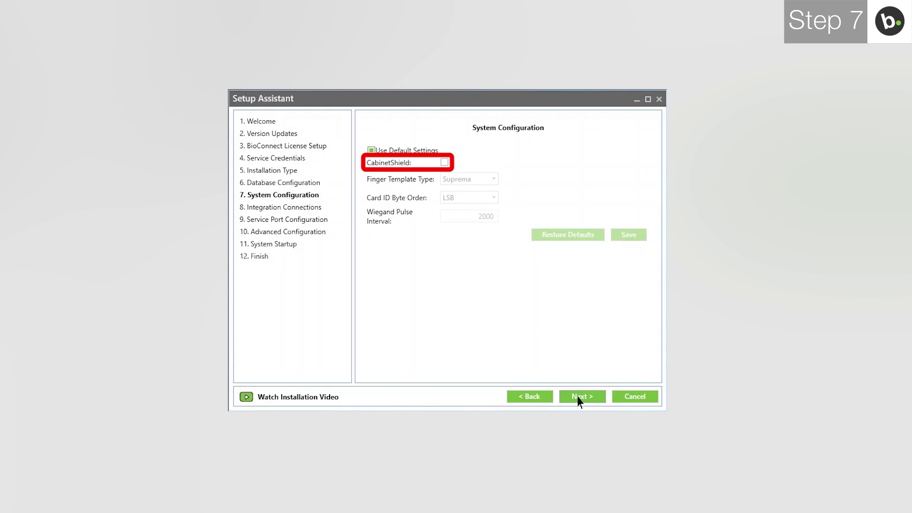
# Step: Select Genetec SecurityCenter as the access control system in the ACM dropdown
pyautogui.click(579, 398)
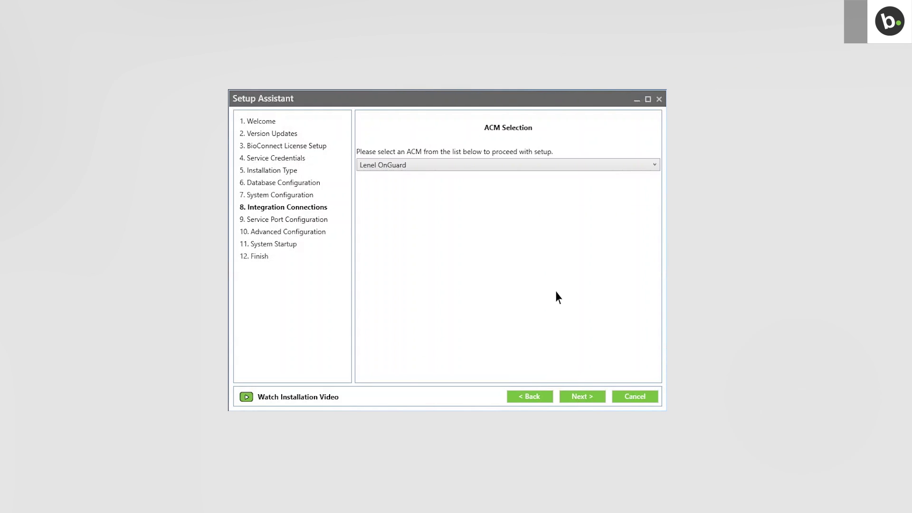
pyautogui.click(532, 166)
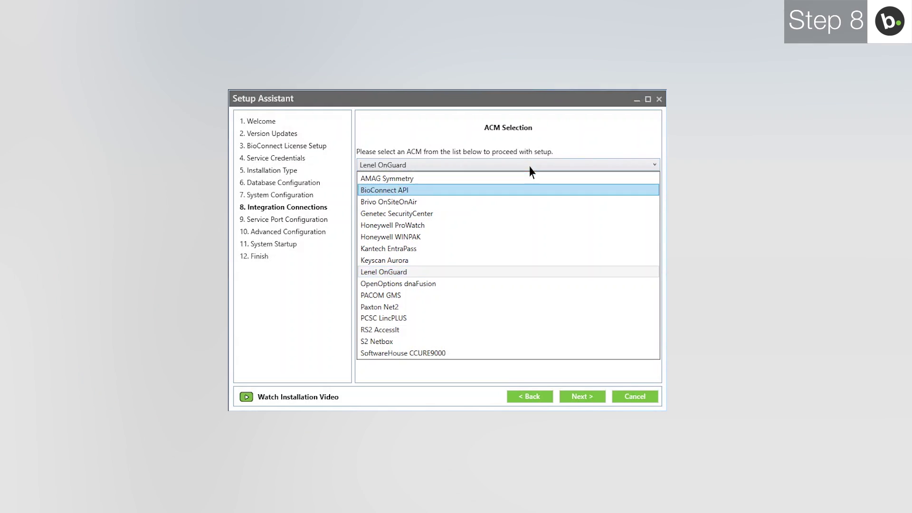
pyautogui.click(531, 214)
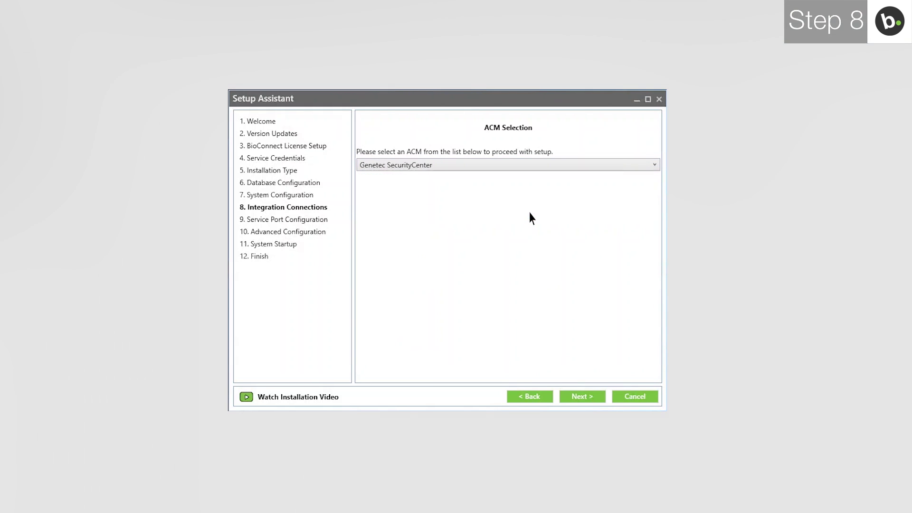
pyautogui.click(579, 397)
# Step: Enter Genetec server 10.0.19.40 with user name Admin and its password
pyautogui.click(475, 169)
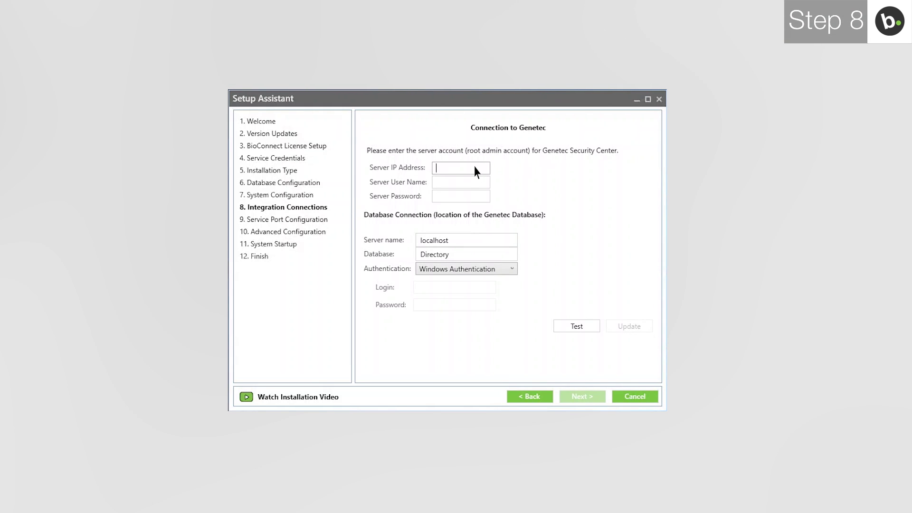
pyautogui.write('10.0.19.40')
pyautogui.press('Tab')
pyautogui.write('Admin')
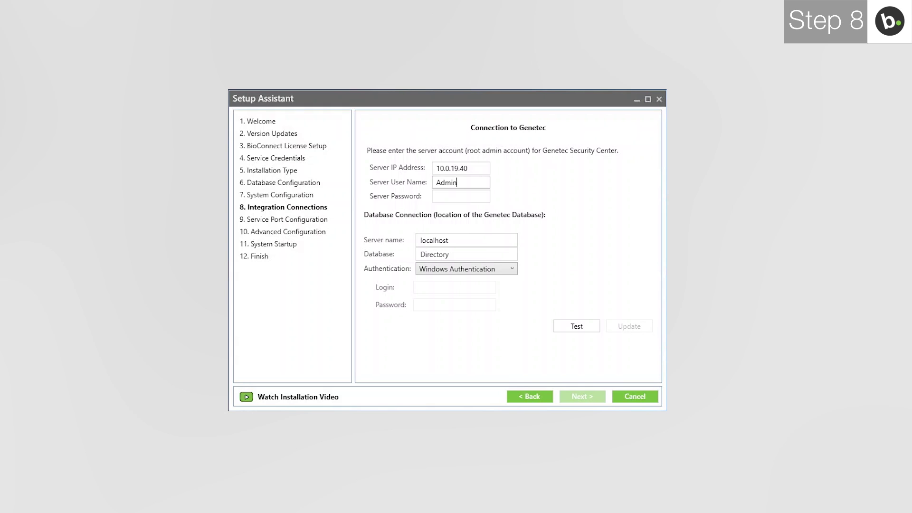
pyautogui.press('Tab')
pyautogui.write('•••••')
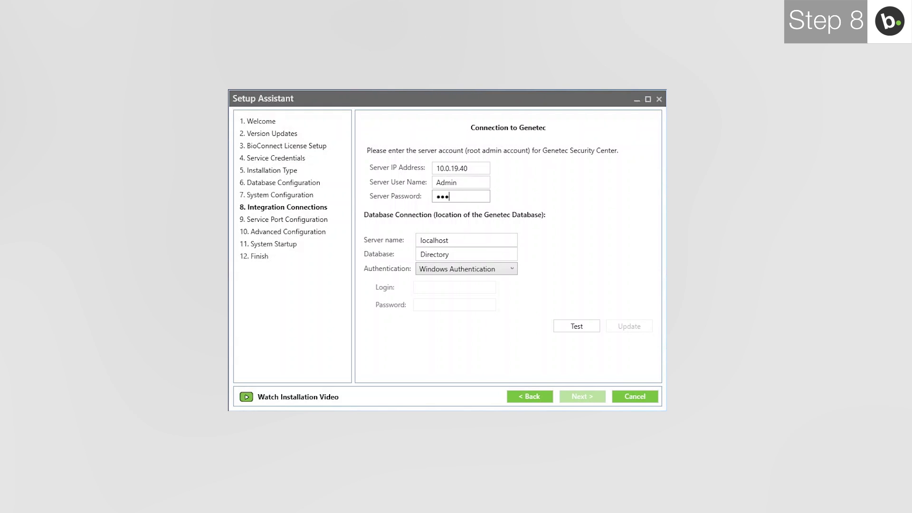
# Step: Set the SQL Express database server name, test the connection, and save the connection string
pyautogui.press('Tab')
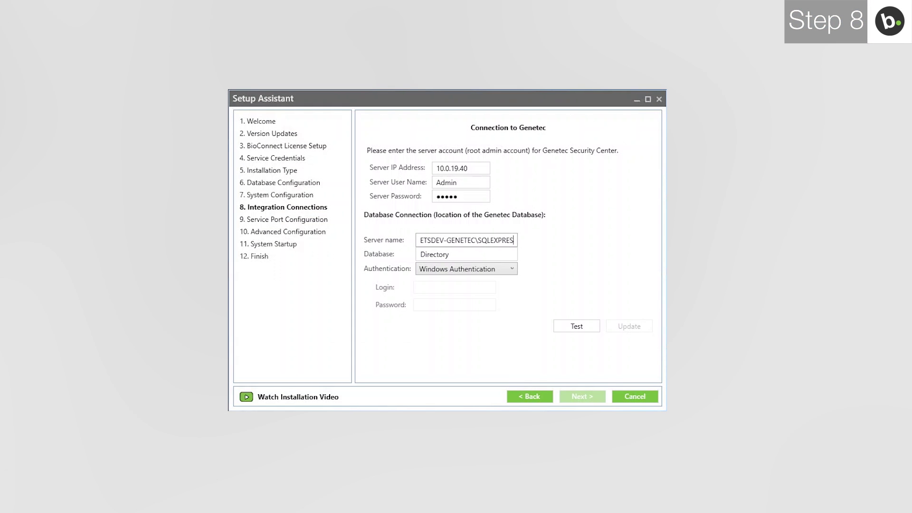
pyautogui.write('S')
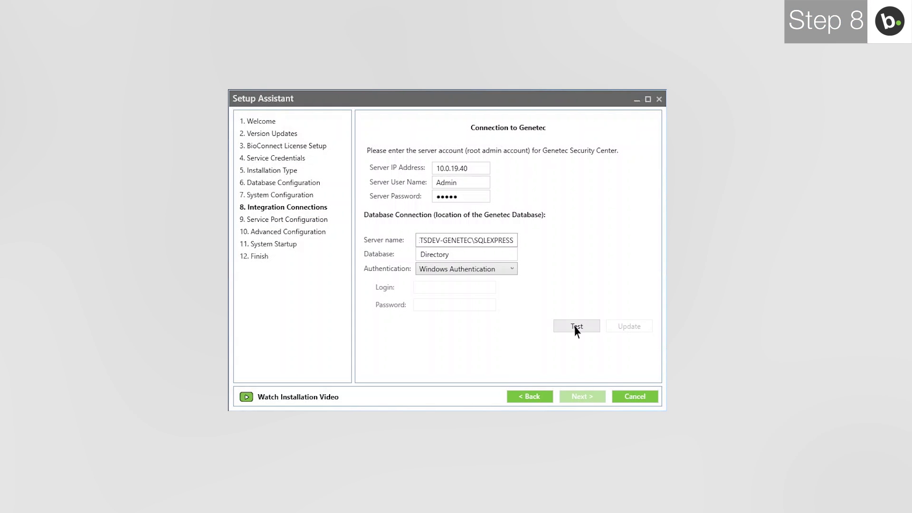
pyautogui.click(575, 327)
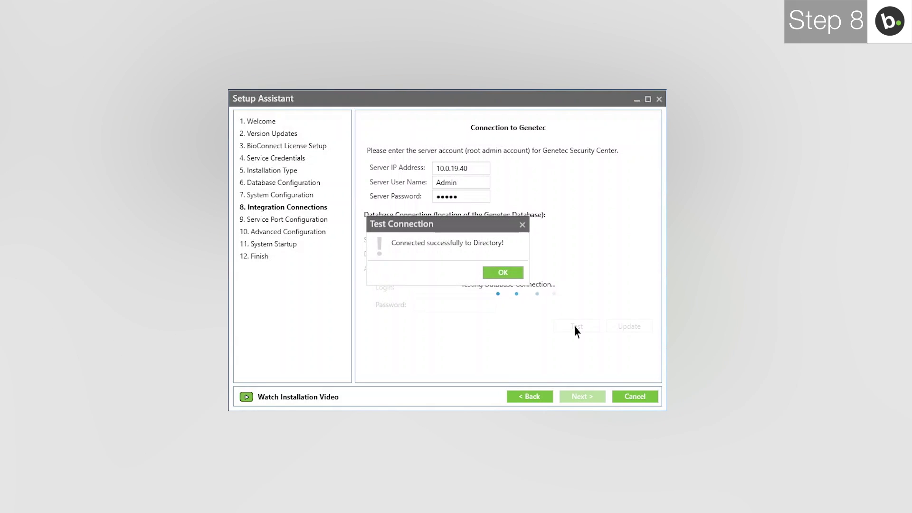
pyautogui.click(511, 275)
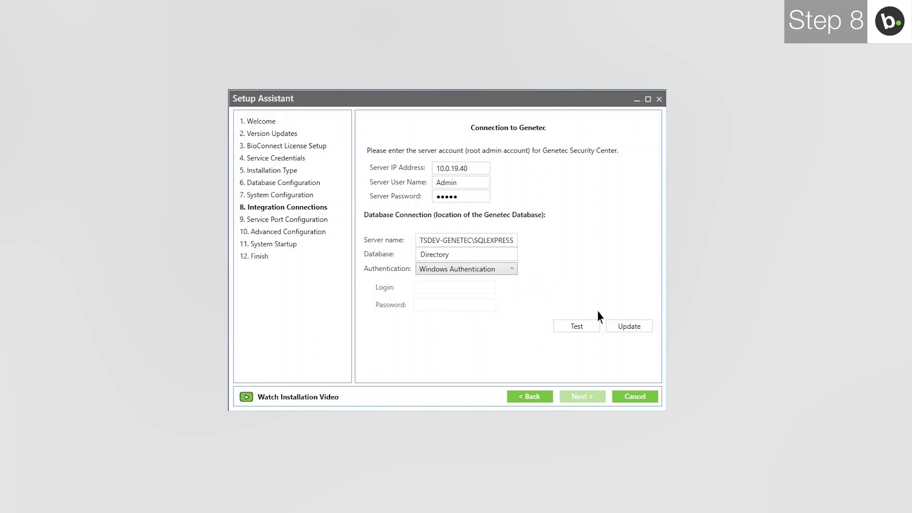
pyautogui.click(629, 328)
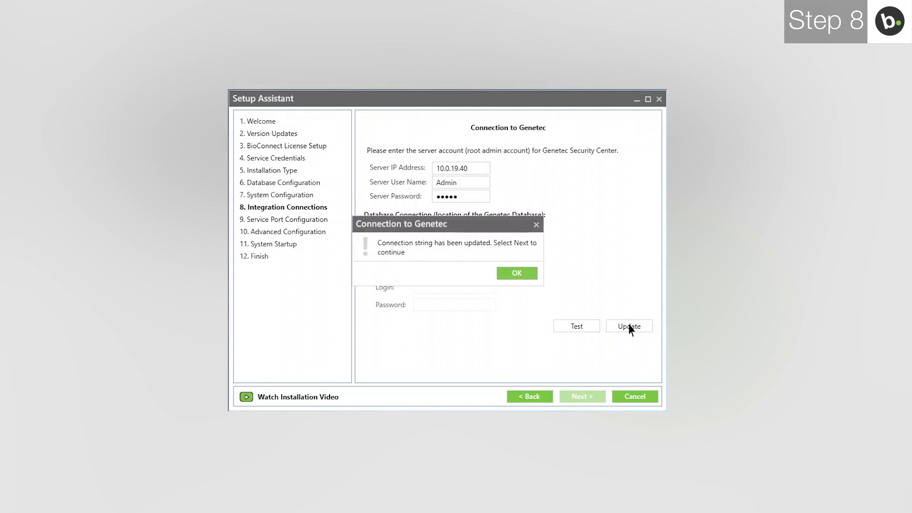
pyautogui.click(523, 274)
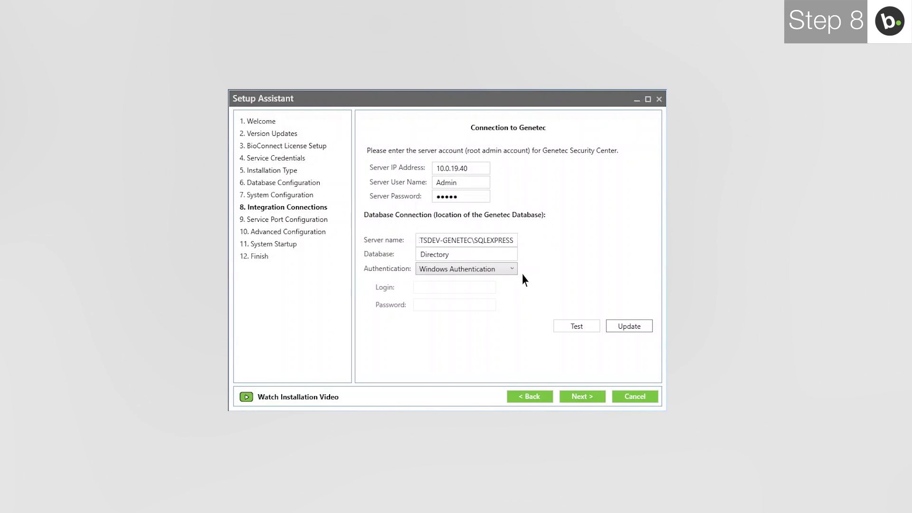
pyautogui.click(580, 398)
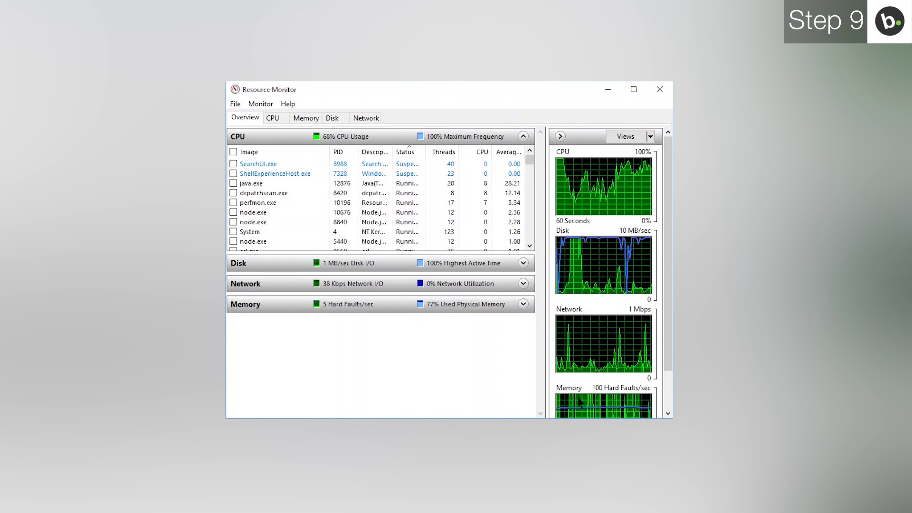
# Step: Show Network activity and expand Listening Ports to find biostar-server.exe on port 51212
pyautogui.click(366, 118)
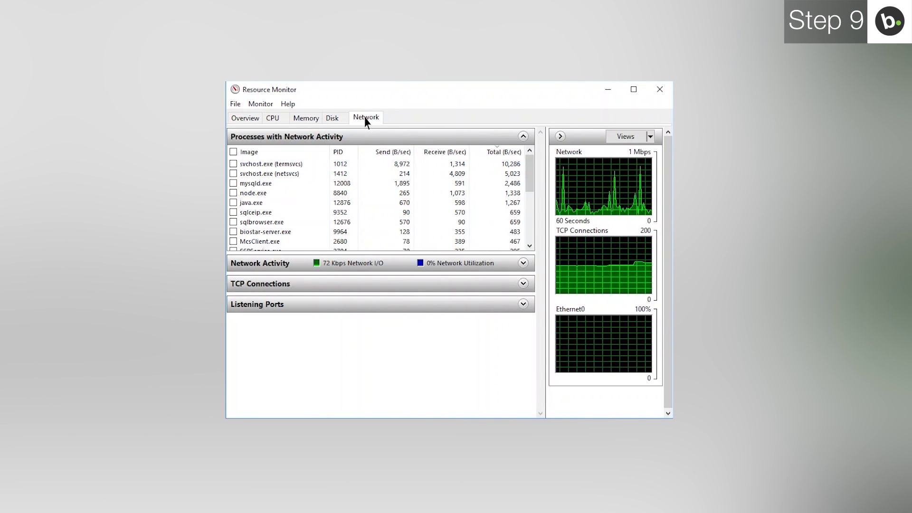
pyautogui.click(366, 305)
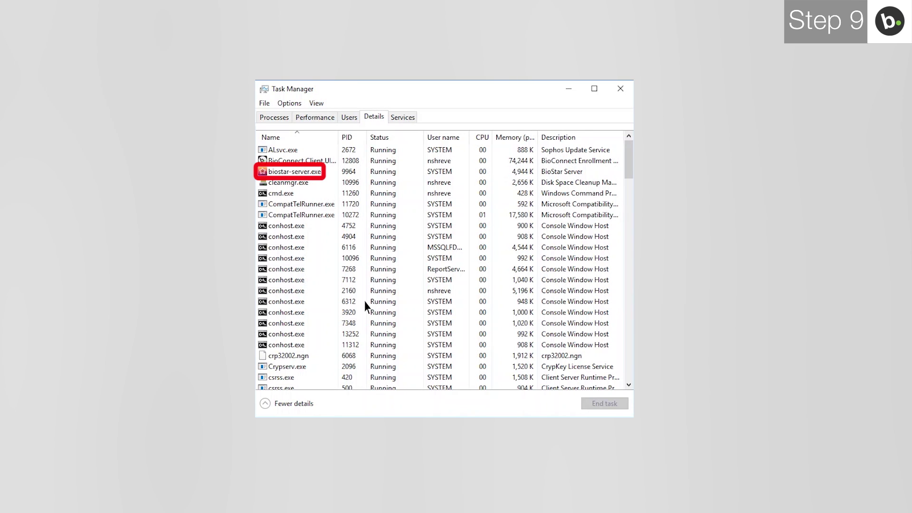
# Step: End the biostar-server.exe process (PID 9964) in Task Manager's Details list
pyautogui.click(314, 175)
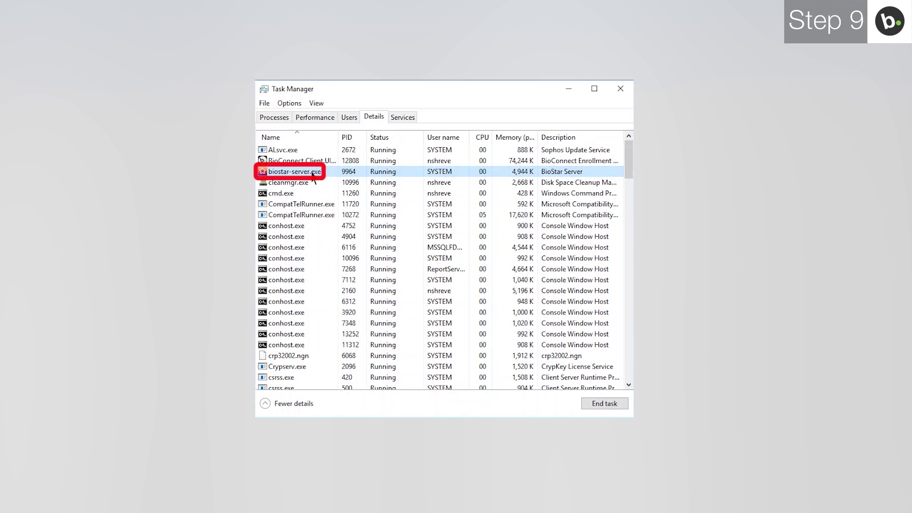
pyautogui.click(609, 403)
pyautogui.click(695, 316)
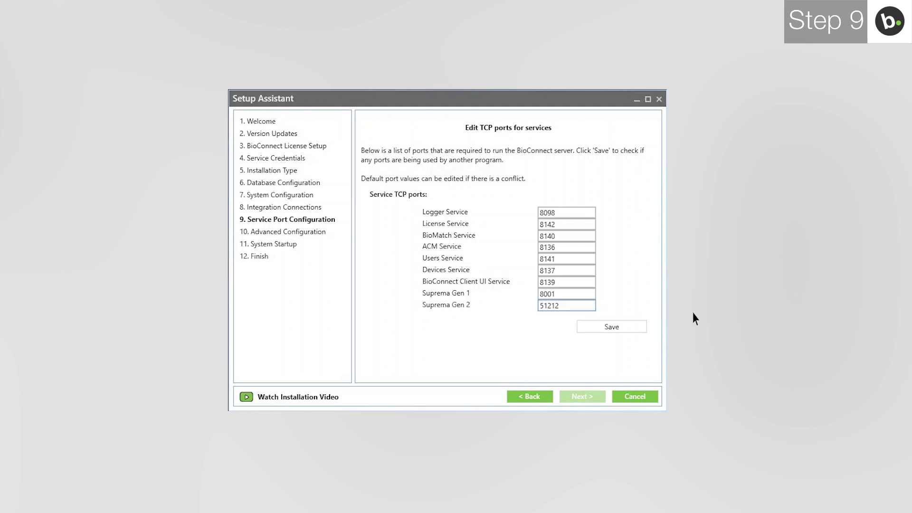
# Step: Save the service ports with Suprema Gen 2 on 51212 and advance to Advanced Configuration
pyautogui.click(608, 327)
pyautogui.click(609, 328)
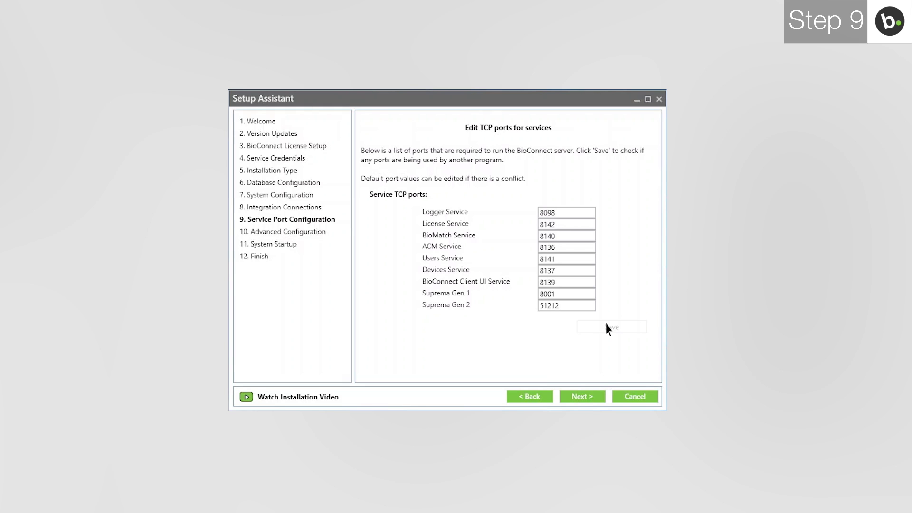
pyautogui.click(596, 398)
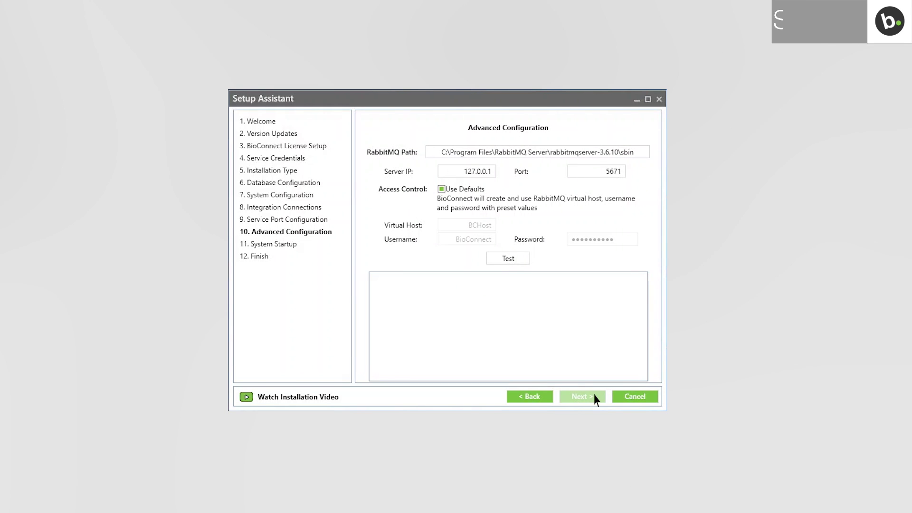
# Step: Change the RabbitMQ server IP from 127.0.0.1 to 10.0.60.133 and proceed to System Startup
pyautogui.click(469, 174)
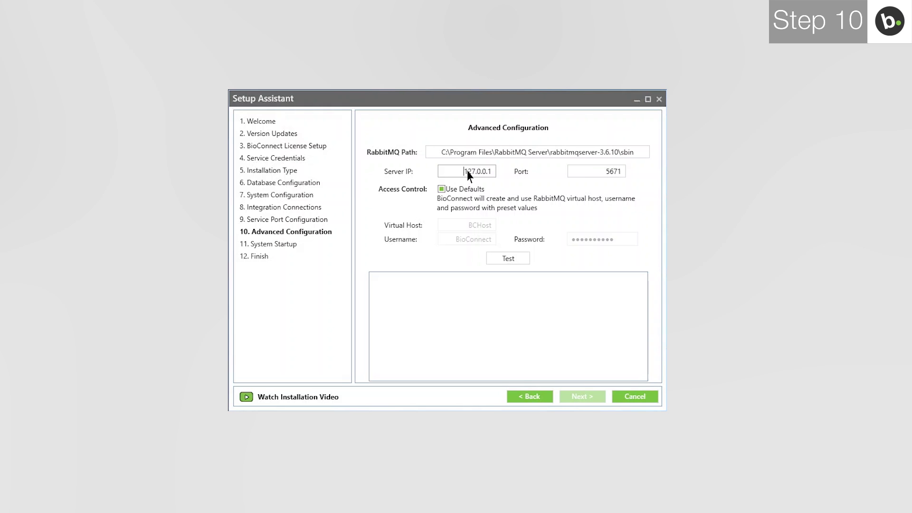
pyautogui.press('Delete')
pyautogui.press('Delete')
pyautogui.press('Delete')
pyautogui.press('Delete')
pyautogui.press('Delete')
pyautogui.press('Delete')
pyautogui.press('Delete')
pyautogui.press('Delete')
pyautogui.press('Delete')
pyautogui.write('10.0.60.133')
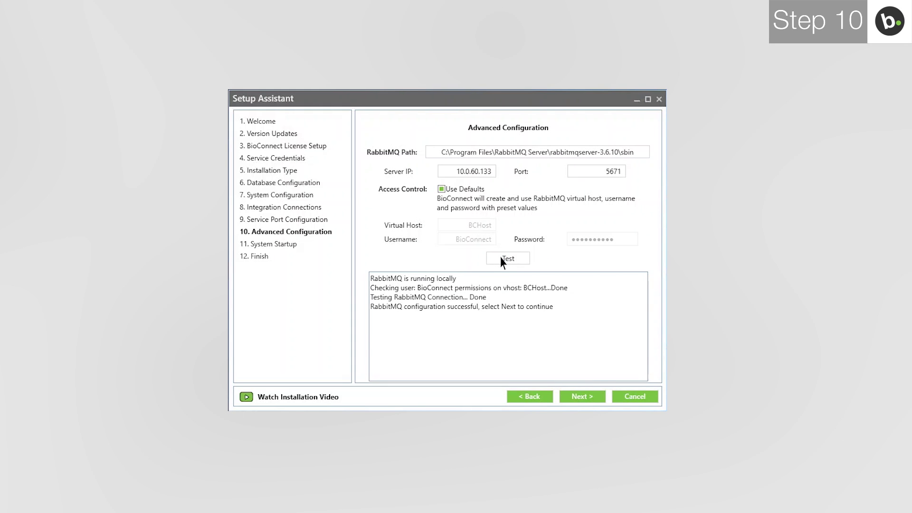
pyautogui.click(581, 397)
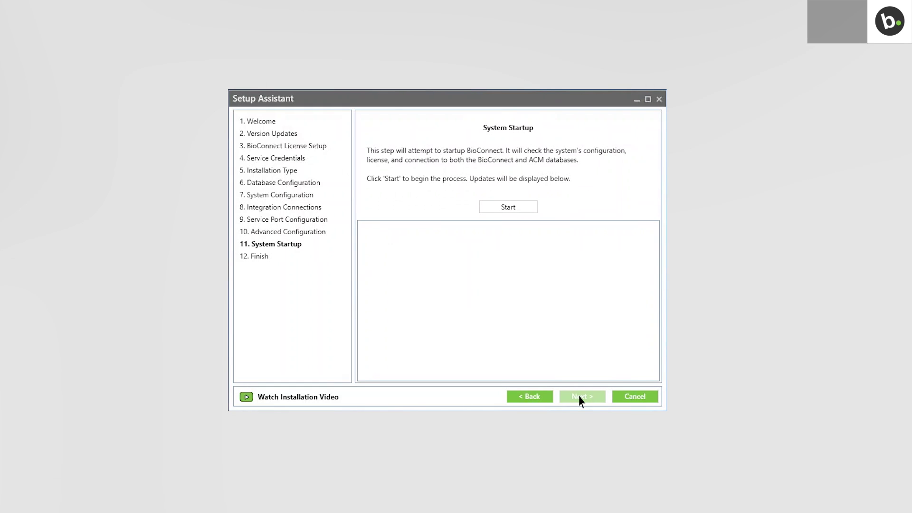
# Step: Start all services, accept Deep Embed integration, dismiss the completion notice, and reach Finish
pyautogui.click(519, 209)
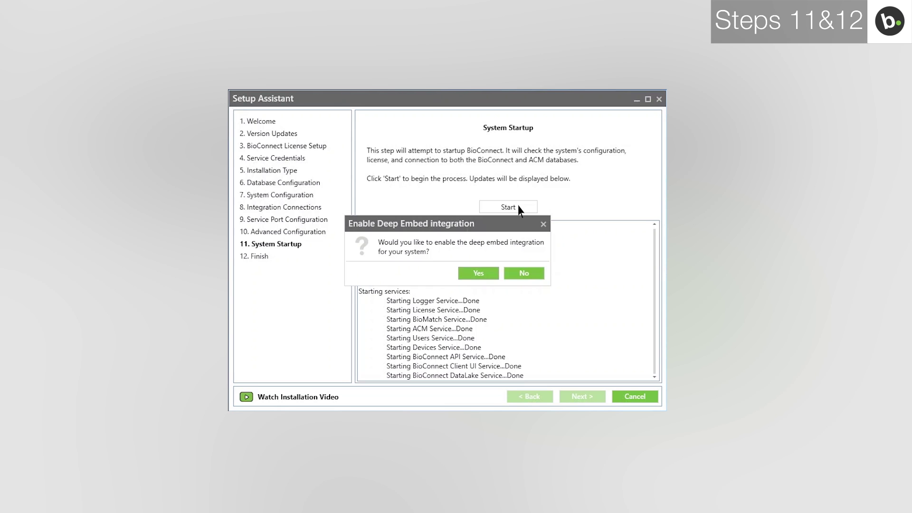
pyautogui.click(477, 274)
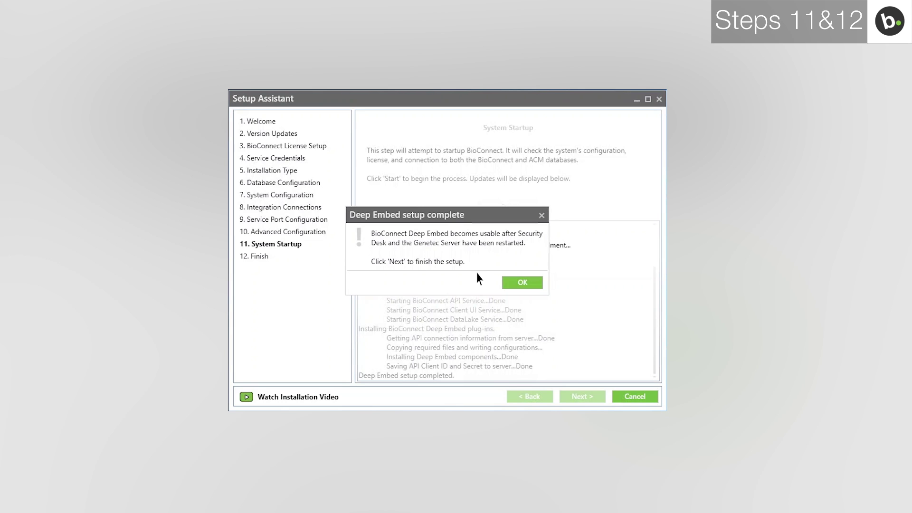
pyautogui.click(524, 283)
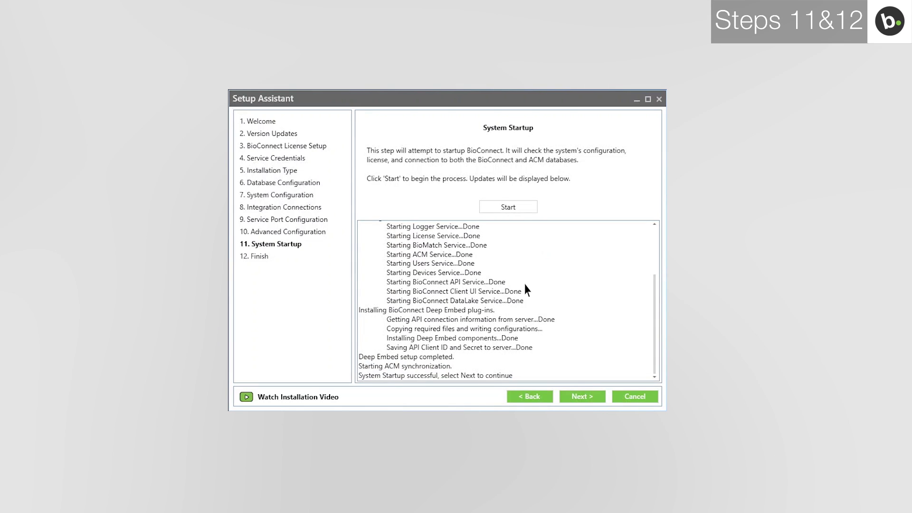
pyautogui.click(582, 397)
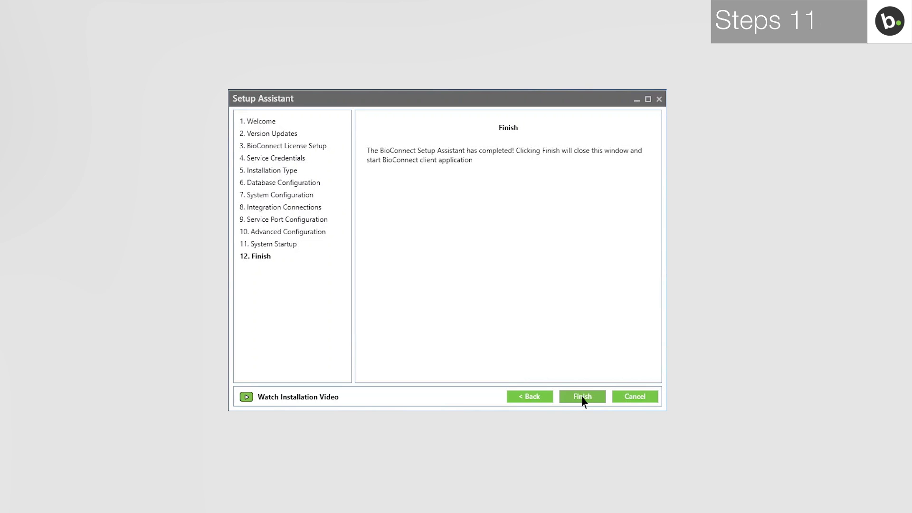
# Step: Finish setup and log in to the BioConnect client with the account user name and password
pyautogui.click(583, 396)
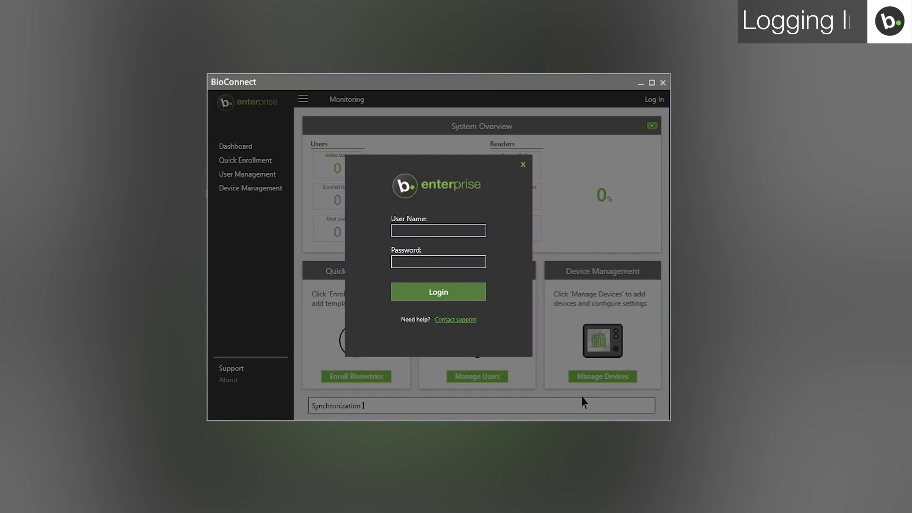
pyautogui.press('Tab')
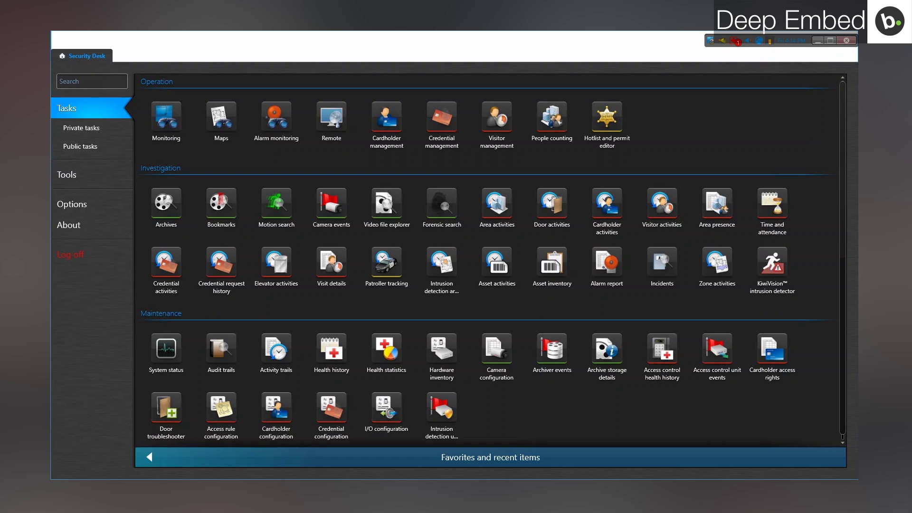
# Step: Open cardholder 202 for modification in Cardholder management and launch its BioConnect panel
pyautogui.click(396, 118)
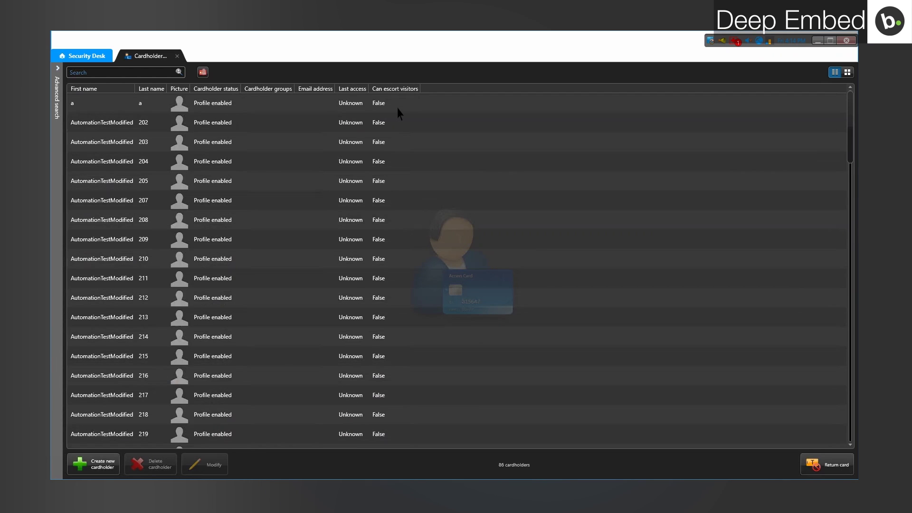
pyautogui.click(363, 124)
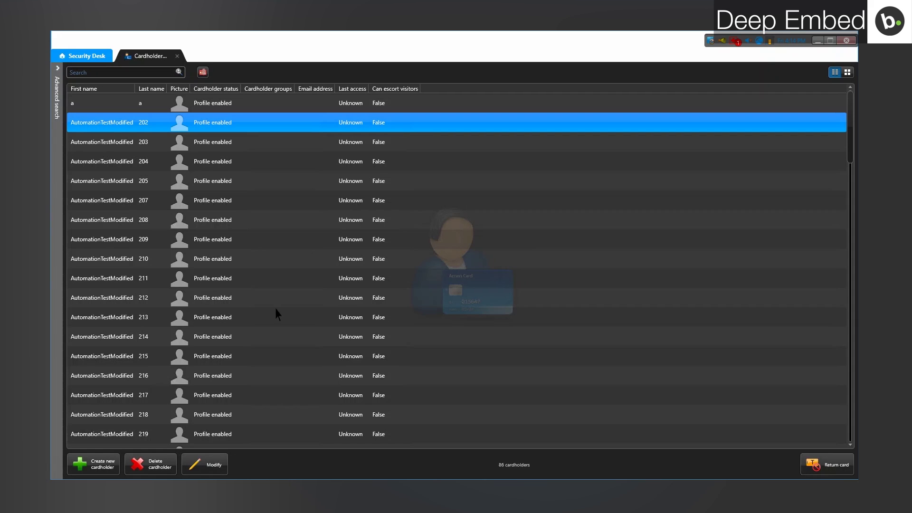
pyautogui.click(206, 466)
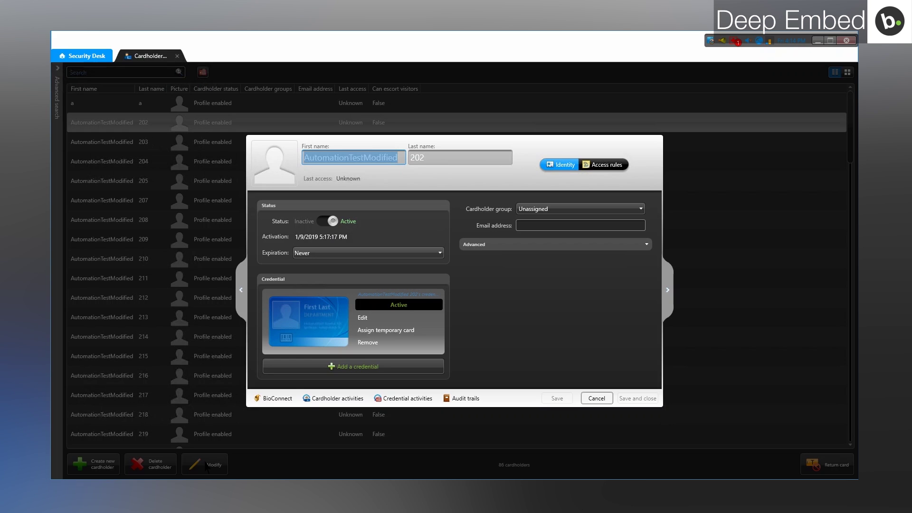
pyautogui.click(264, 399)
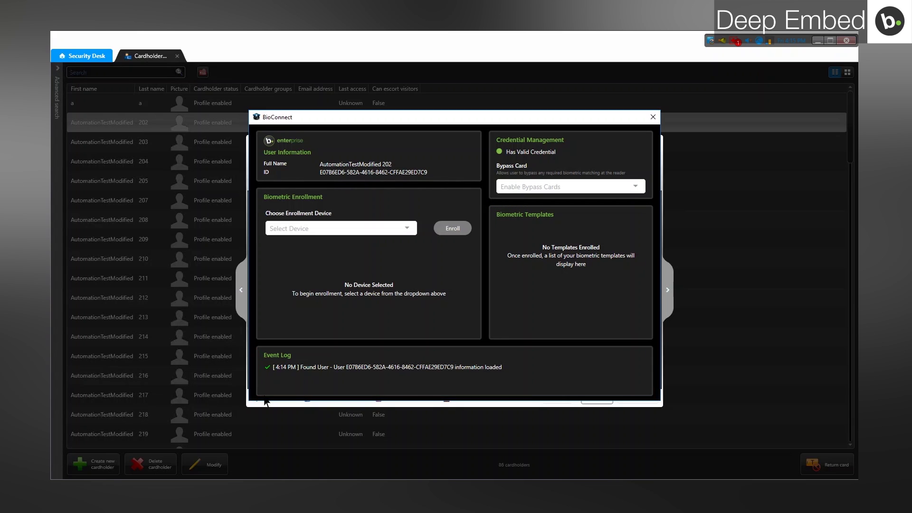
# Step: Open the Choose Enrollment Device dropdown to reveal BioEntry W2
pyautogui.click(343, 229)
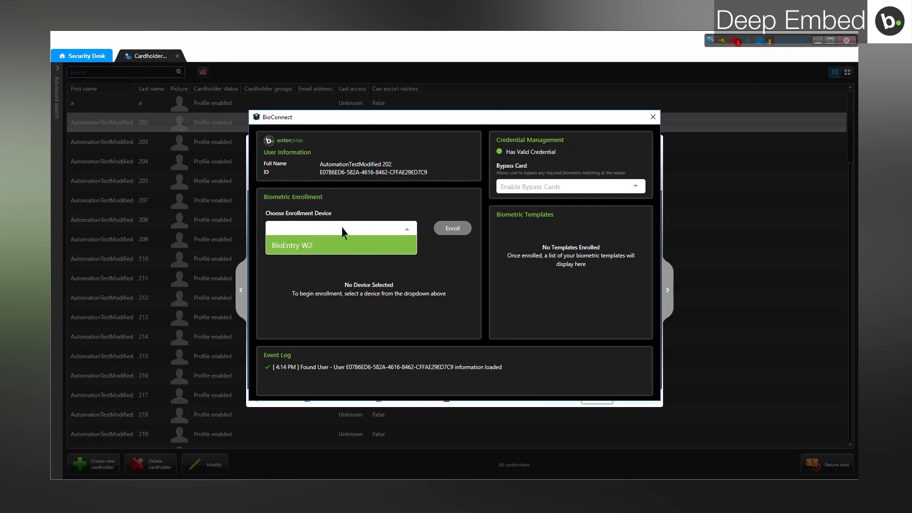